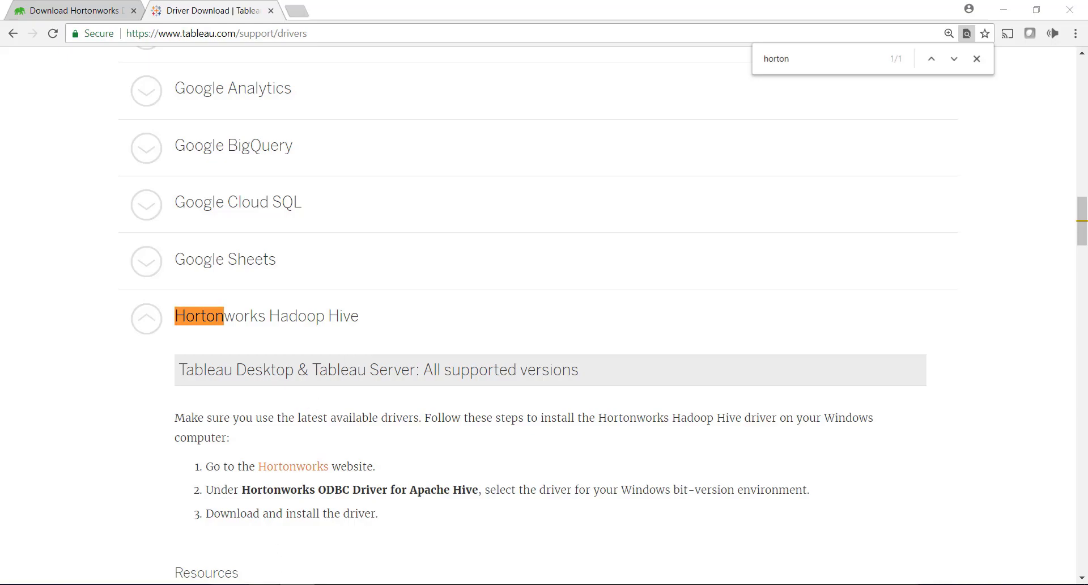
Leave the Hortonworks Hadoop Hive driver instructions in Chrome for Tableau Desktop's start page
left_click(226, 583)
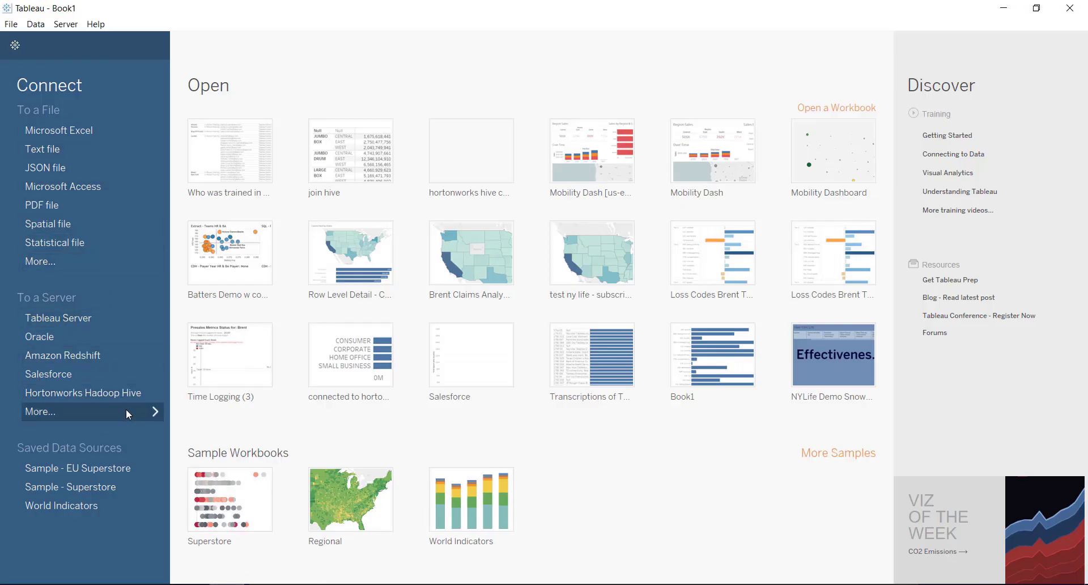
Inspect the Hortonworks Hadoop Hive connection settings from the full connector list, close them, and return to Chrome
left_click(149, 411)
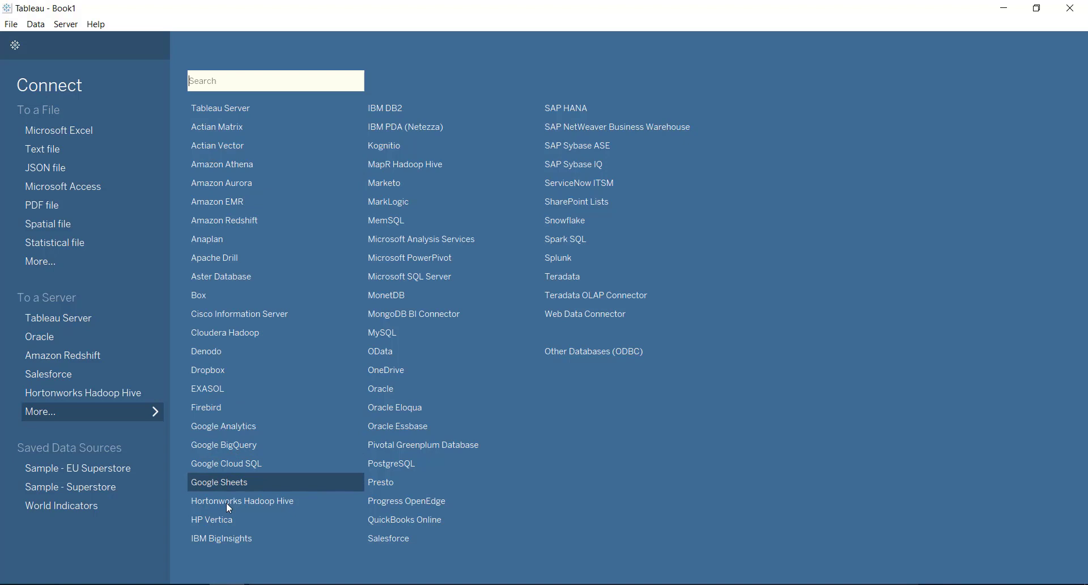
left_click(109, 391)
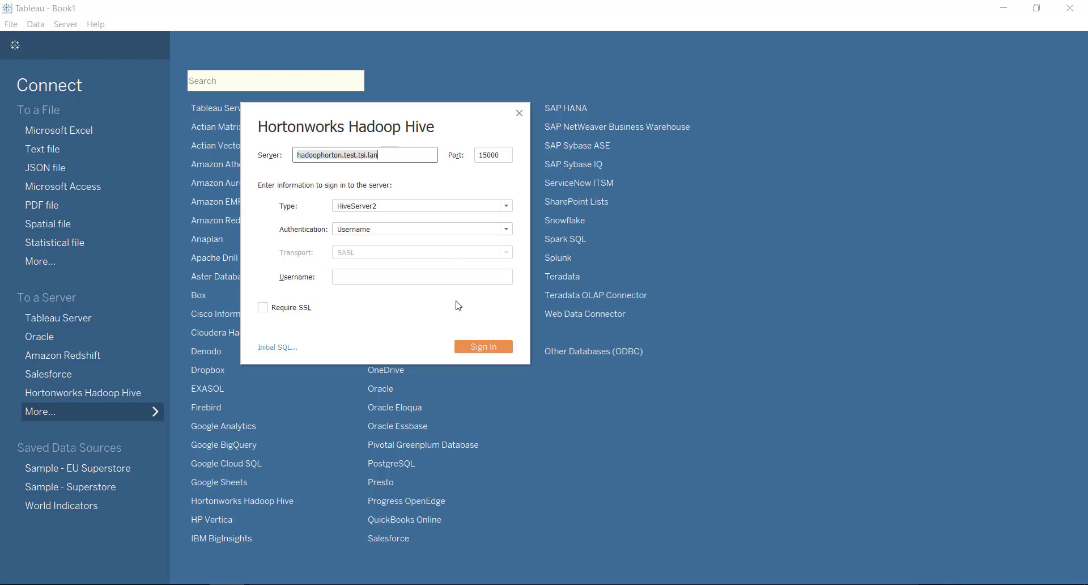
left_click(519, 114)
key("alt+Tab")
key("alt+Tab")
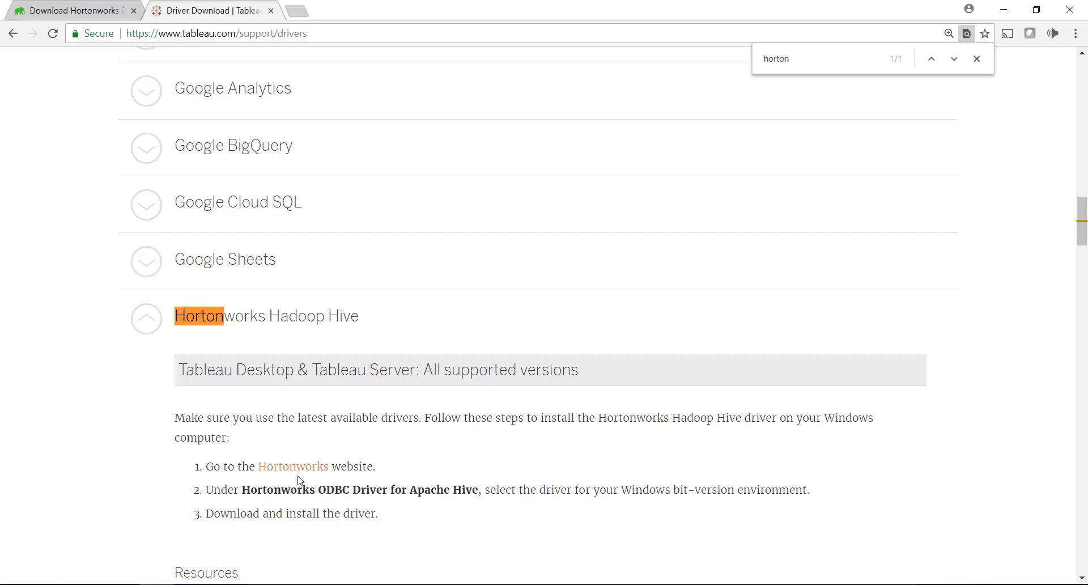
Show the Hortonworks downloads page and highlight the ODBC Driver for Apache Hive heading
left_click(87, 10)
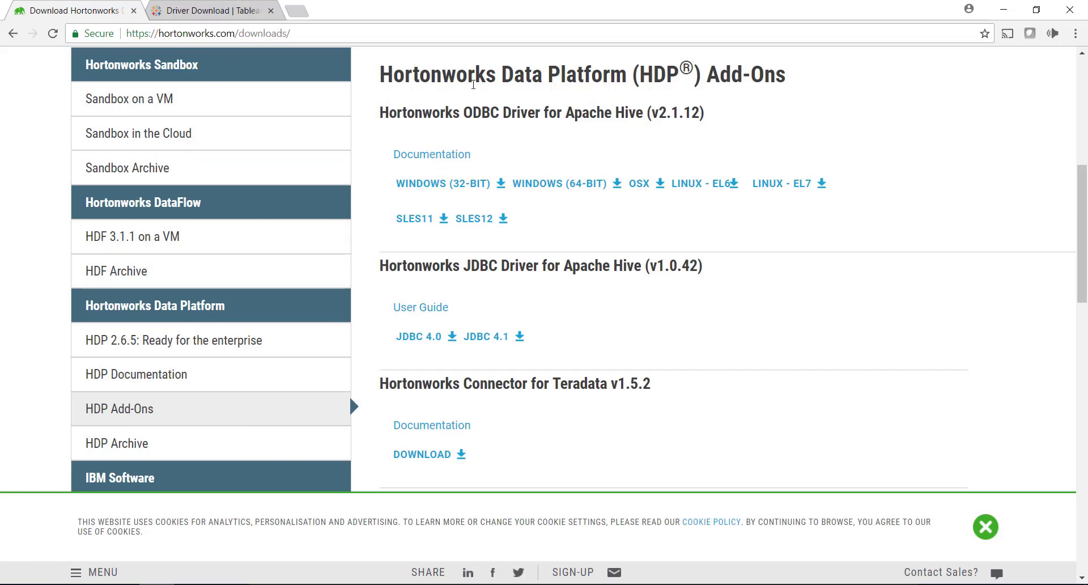
left_click_drag(499, 113, 630, 113)
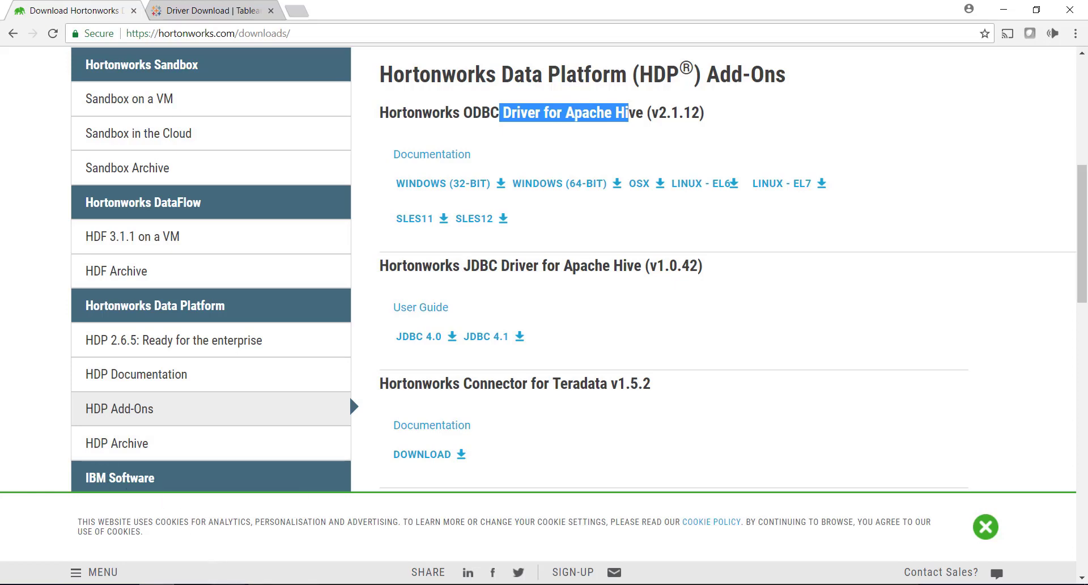
In Tableau, open and close the Hortonworks Hadoop Hive and QuickBooks Online connection dialogs
mouse_move(227, 583)
left_click(230, 551)
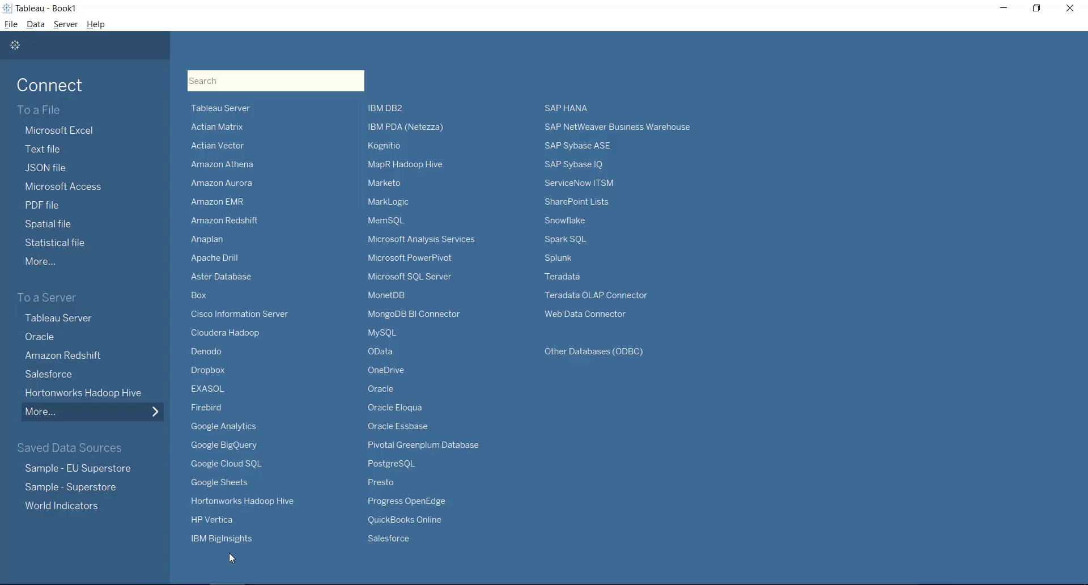
left_click(94, 391)
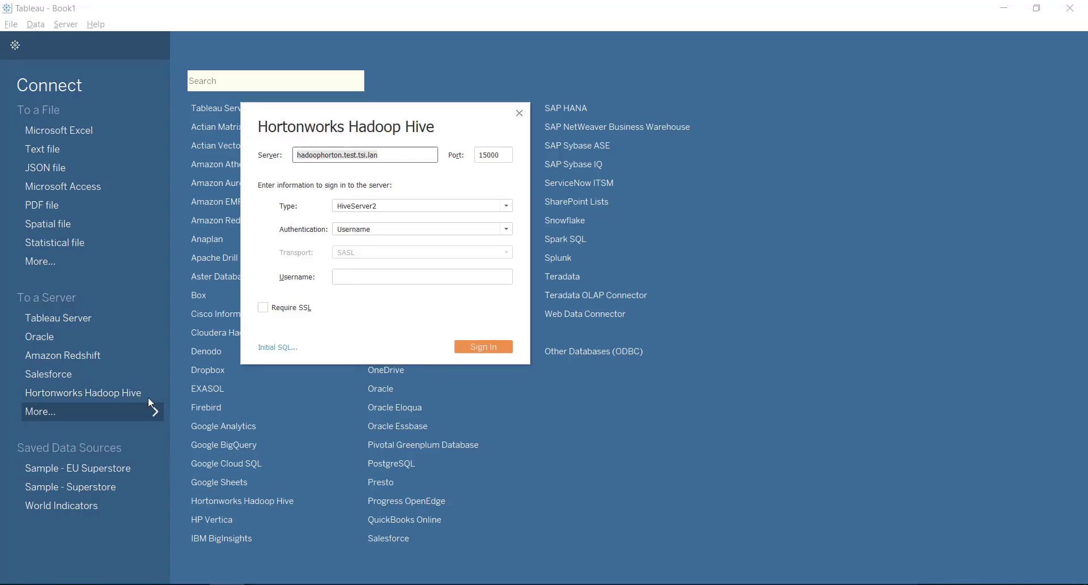
left_click(519, 114)
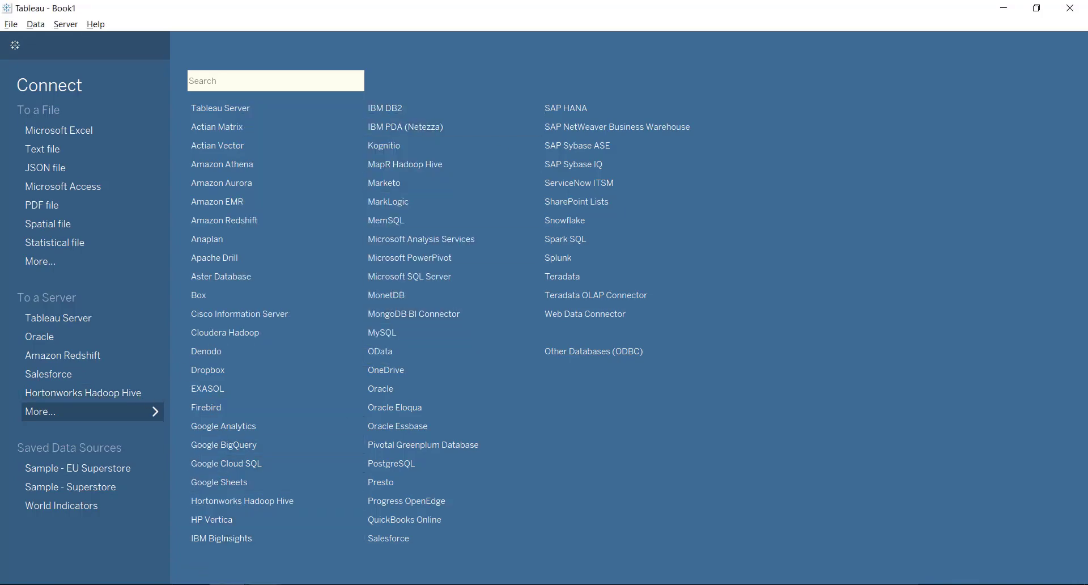
left_click(529, 521)
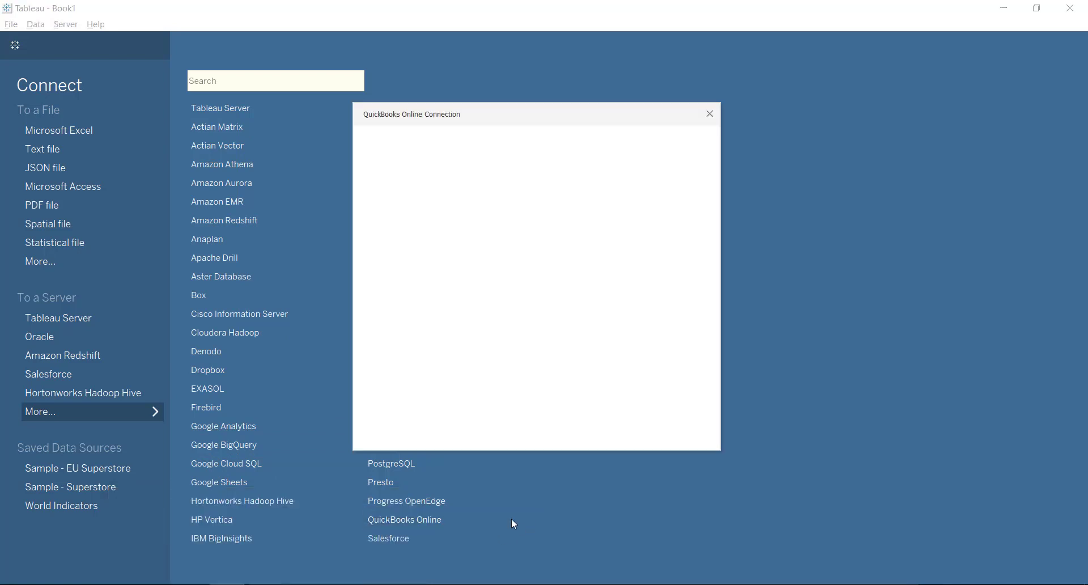
left_click(709, 114)
Search Windows for 'hortonworks' and open the Hortonworks Hive ODBC Driver User Guide PDF
left_click(122, 584)
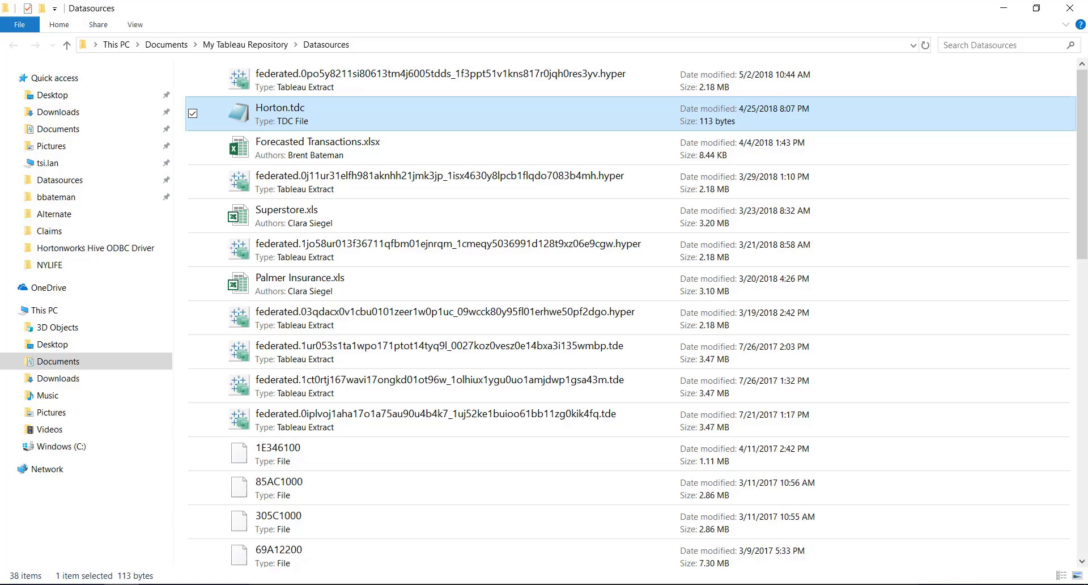
key("super+s")
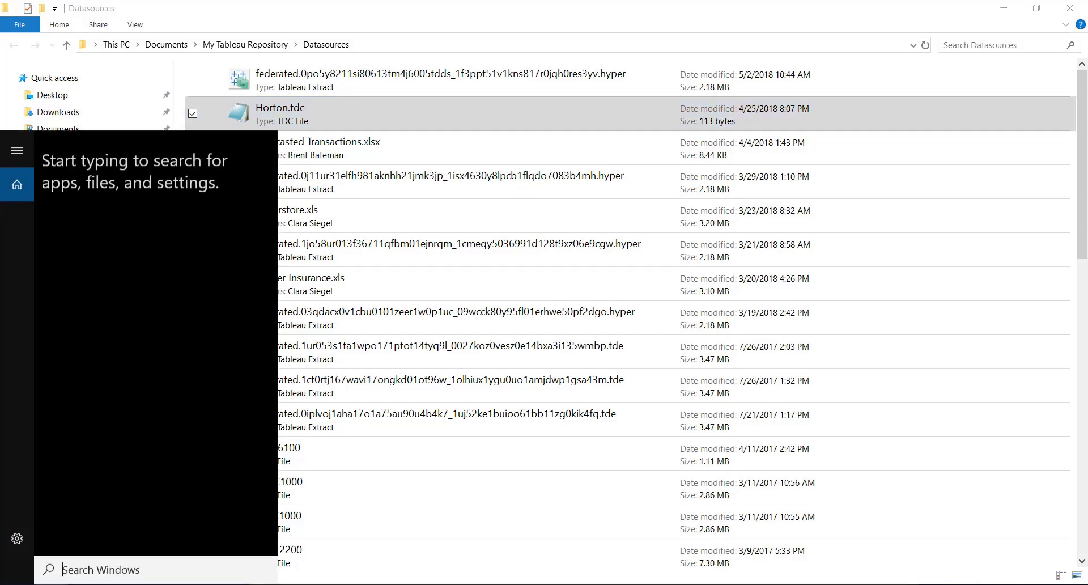
type("hortonworks")
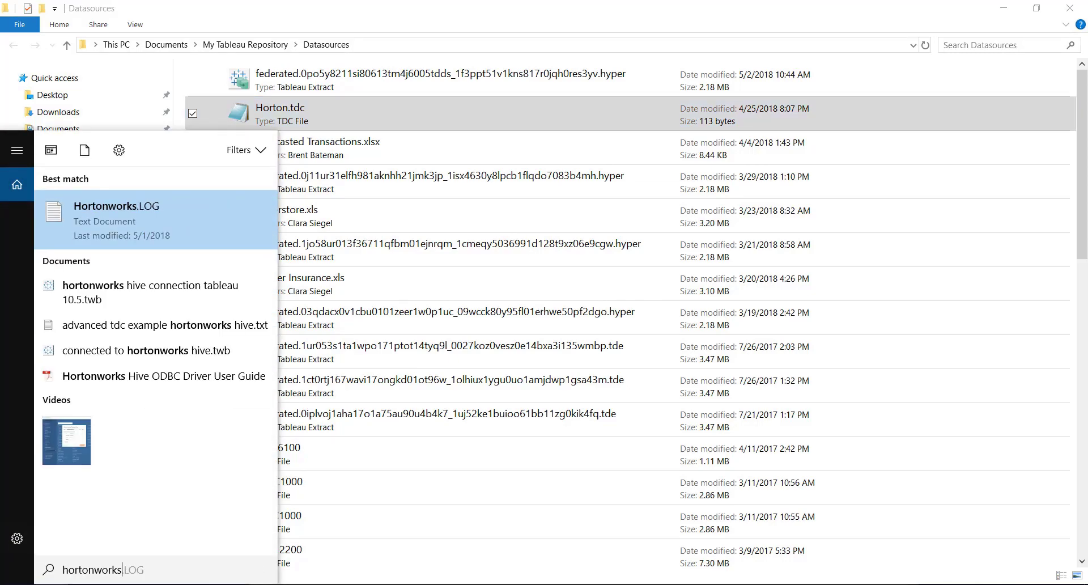
left_click(141, 377)
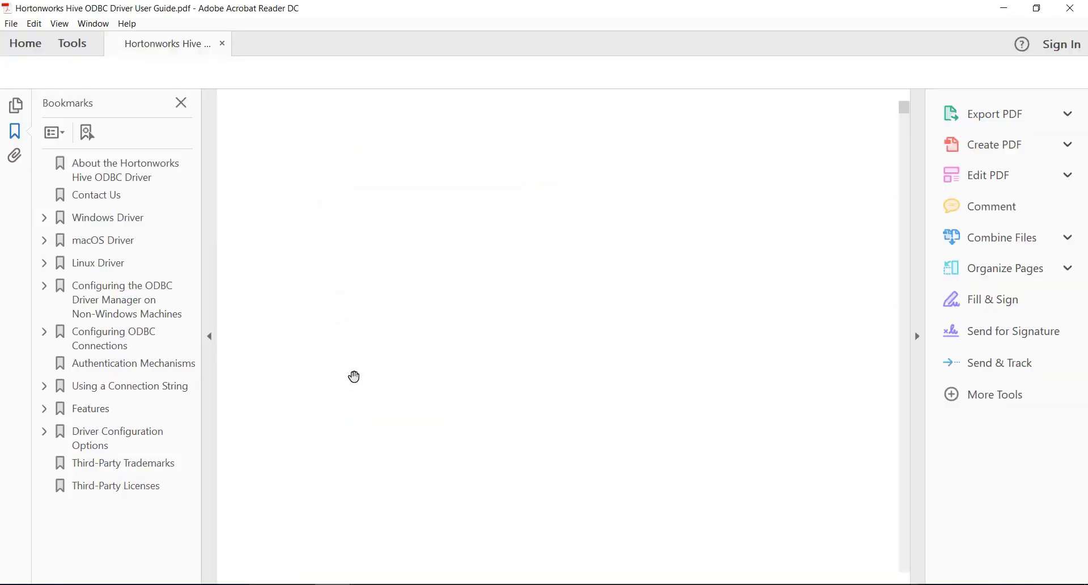
Search the guide for 'tableau' and jump to its Tableau TDC file section on page 23
key("ctrl+f")
type("table")
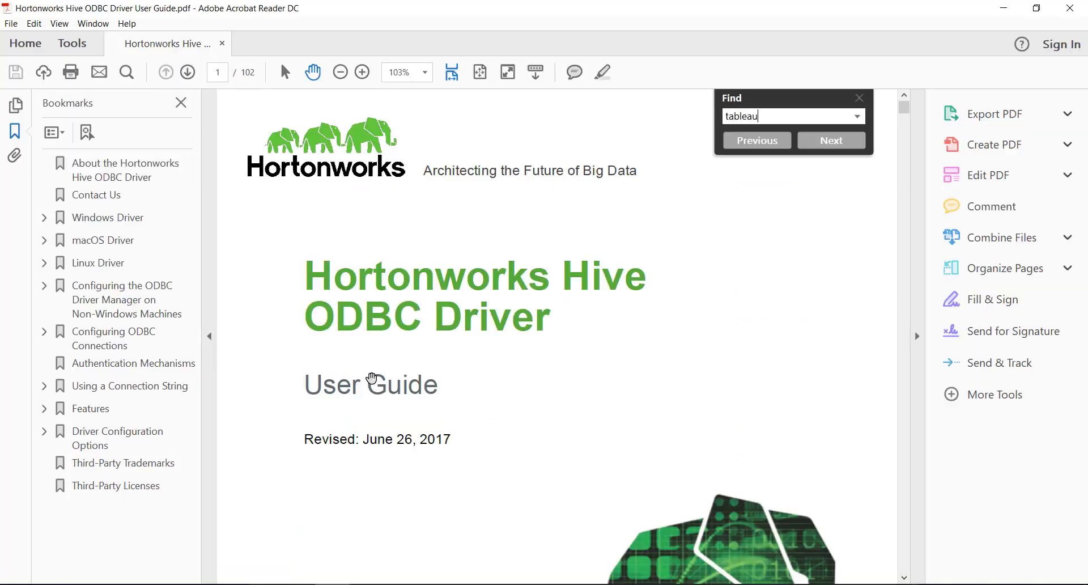
type("au")
key("Return")
left_click(453, 538)
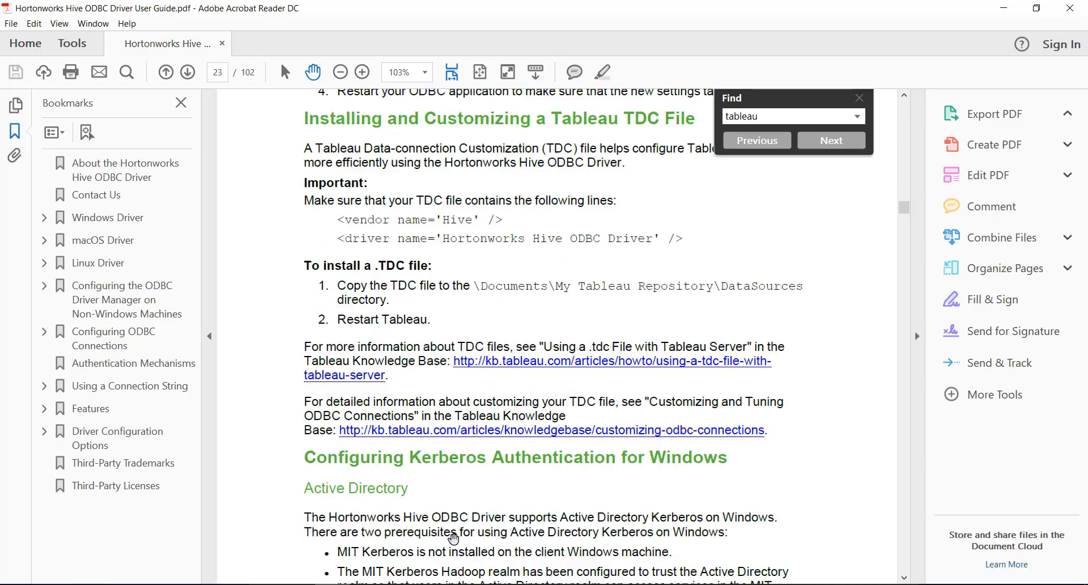
left_click(859, 99)
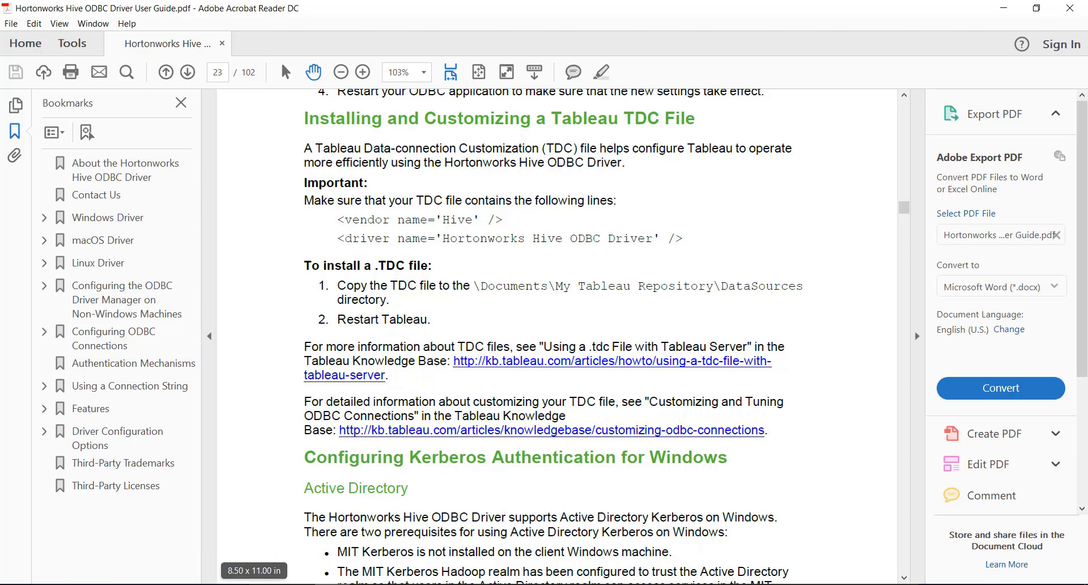
Select Horton.tdc's XML through the driver line in Notepad, then bring the PDF guide forward
mouse_move(170, 584)
left_click(185, 535)
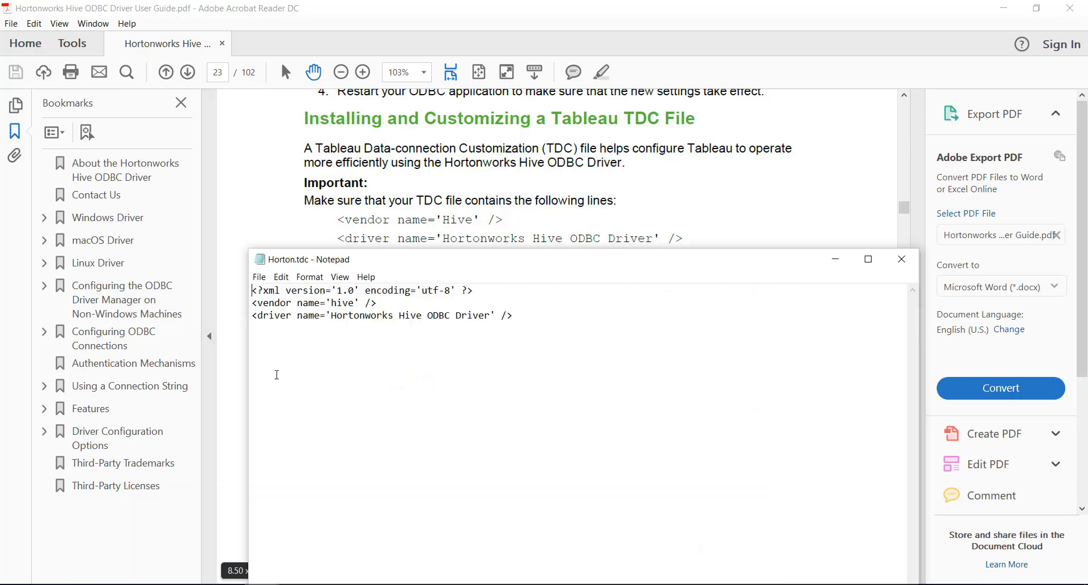
left_click_drag(476, 320, 275, 290)
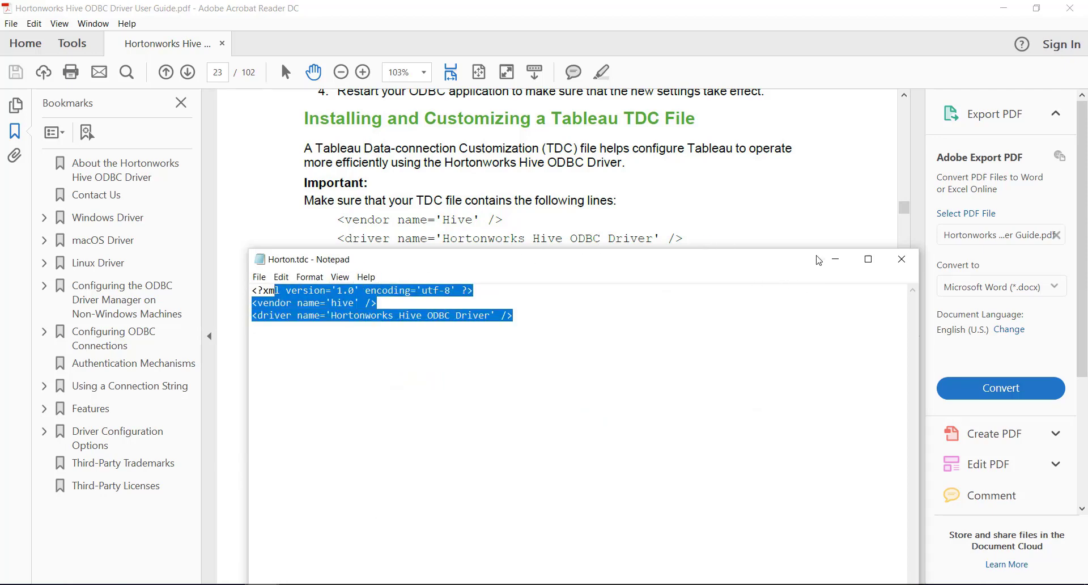
left_click(793, 188)
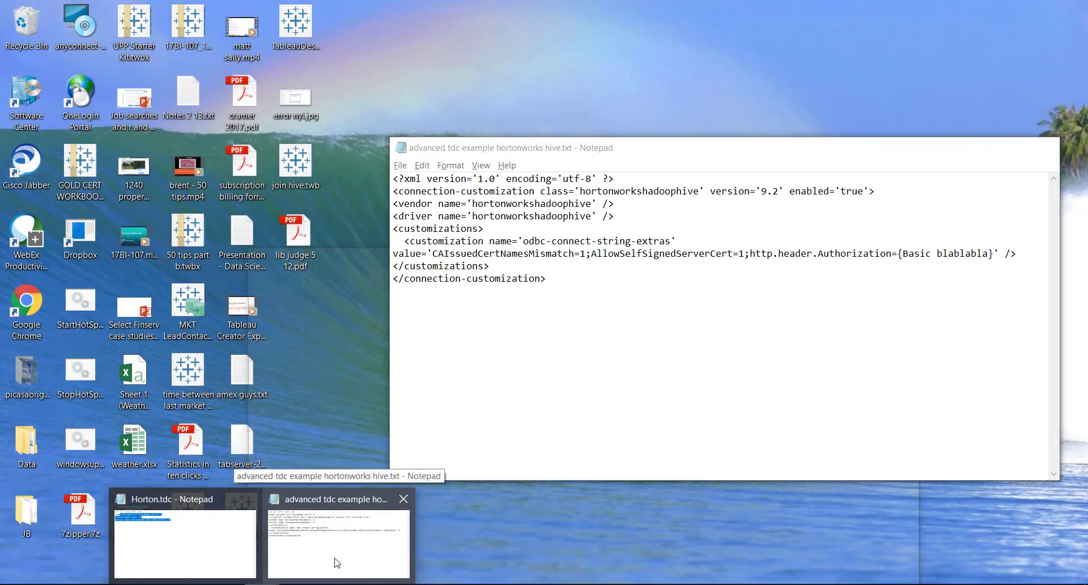
Highlight the advanced TDC example's customizations block, {Basic blablabla} authorization value, and cert/header settings
left_click(337, 562)
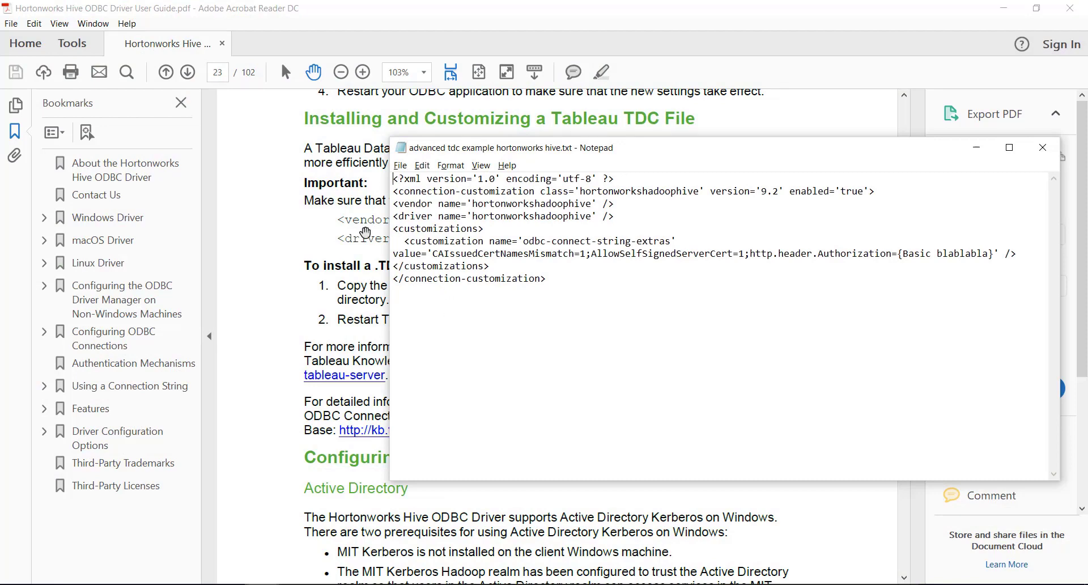
left_click(337, 230)
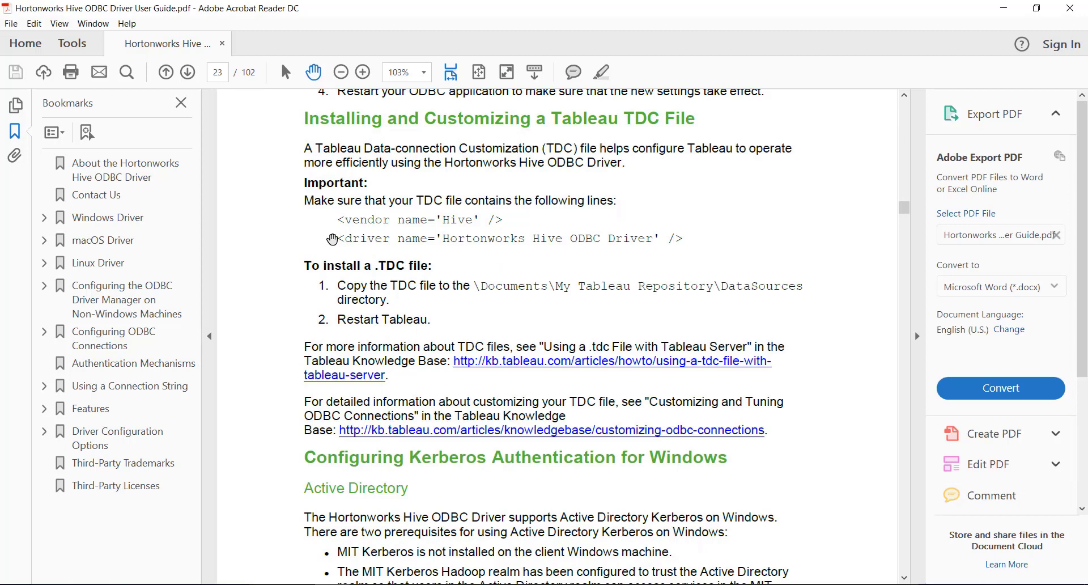
key("alt+Tab")
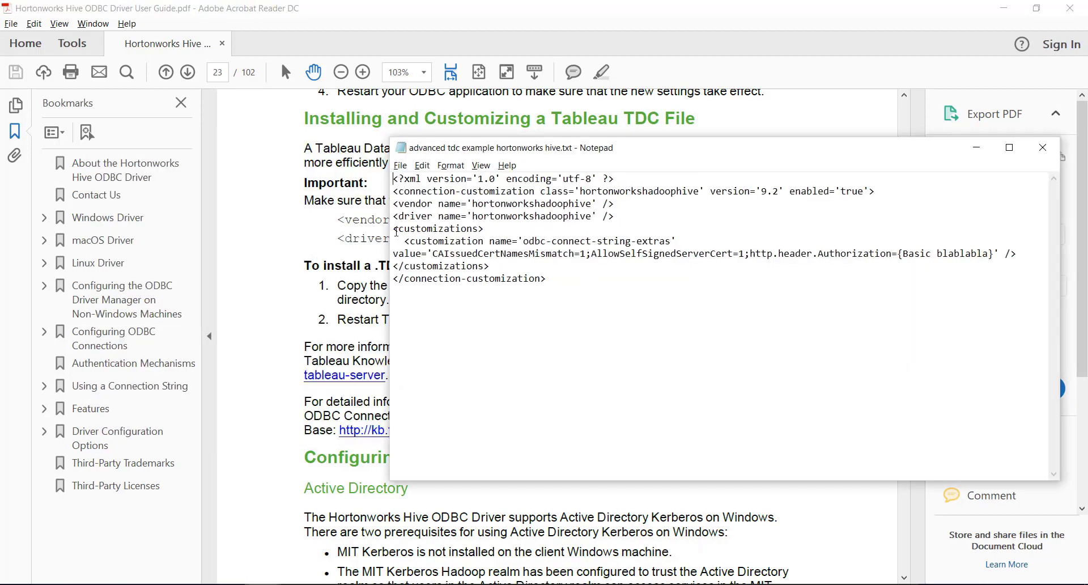
left_click_drag(404, 231, 1020, 255)
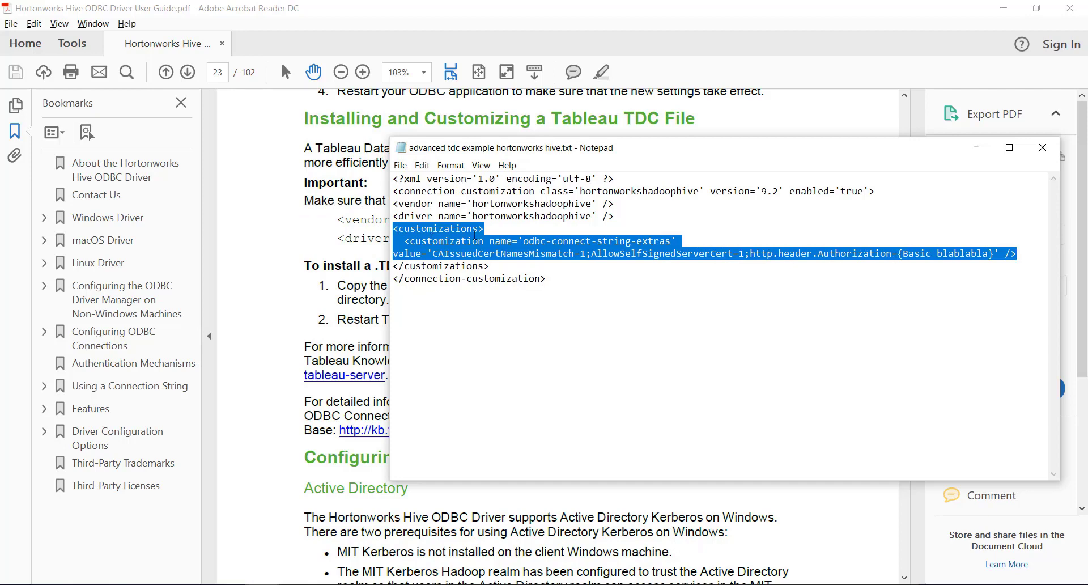
left_click(549, 296)
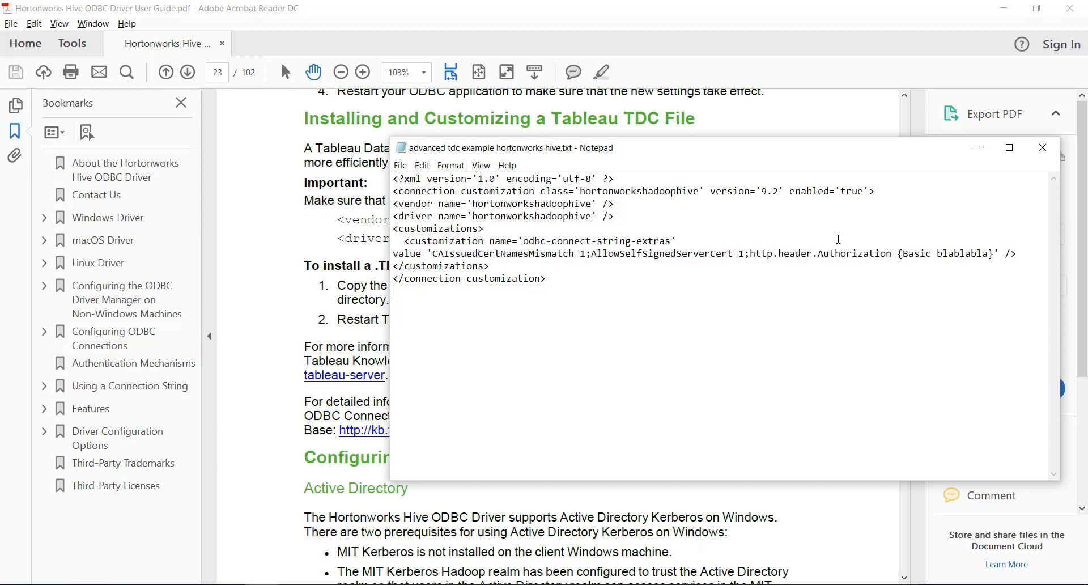
left_click_drag(898, 254, 996, 253)
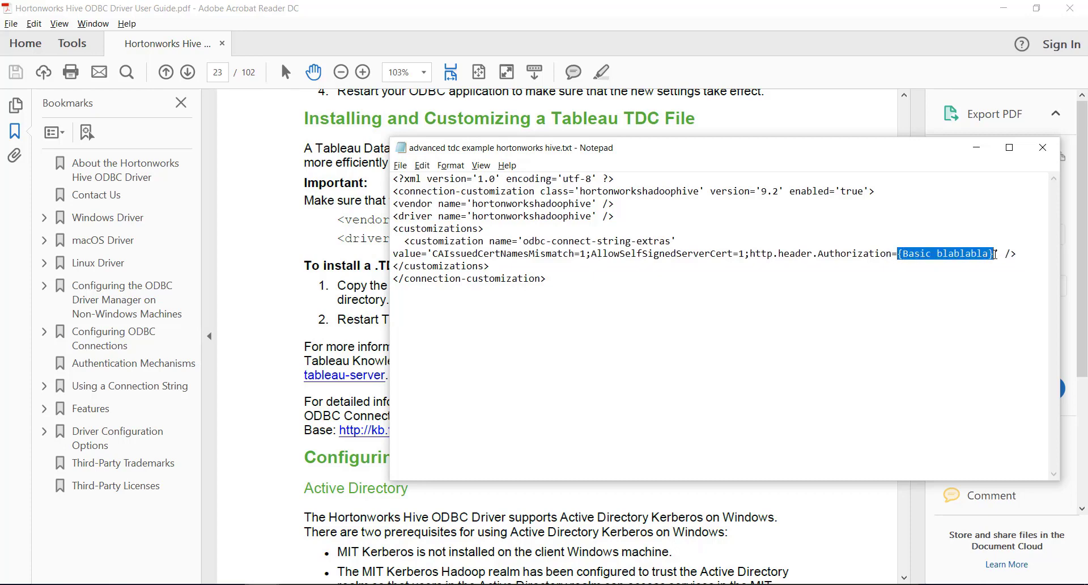
left_click(994, 264)
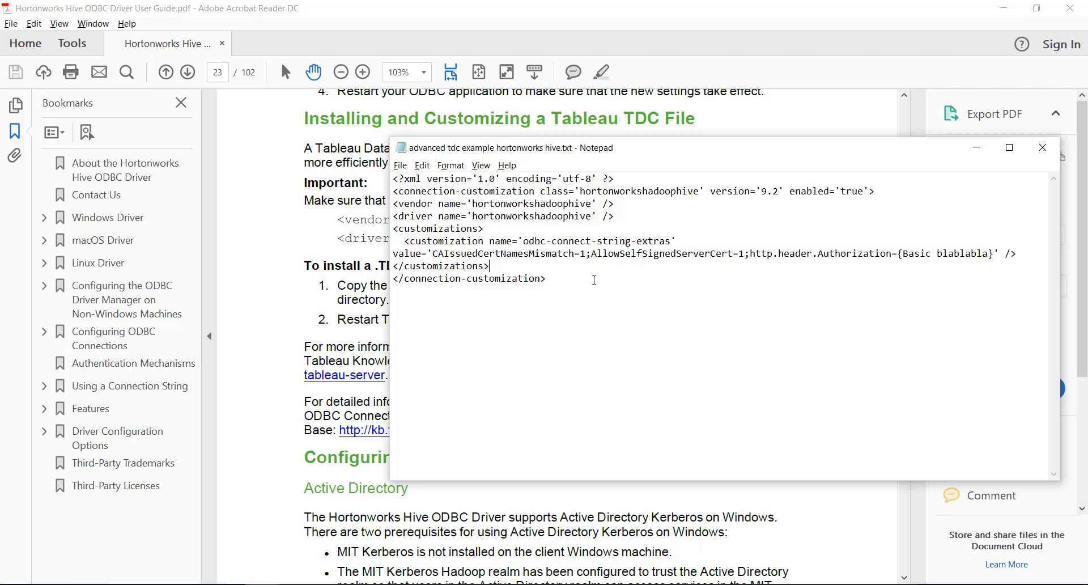
left_click_drag(642, 255, 800, 258)
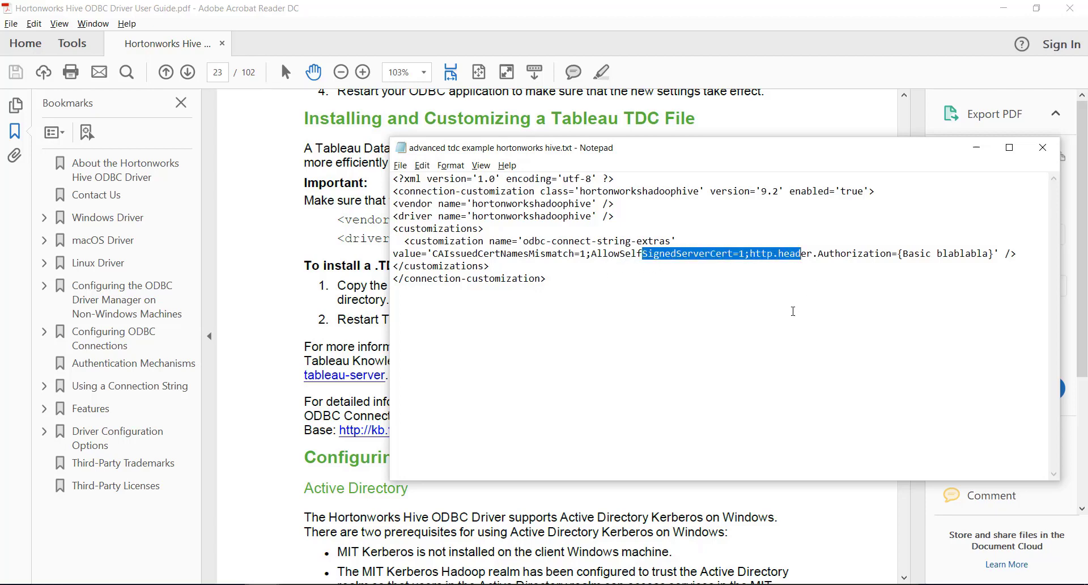
left_click(793, 311)
Close the advanced TDC example and show the Datasources folder holding Horton.tdc
left_click(1043, 147)
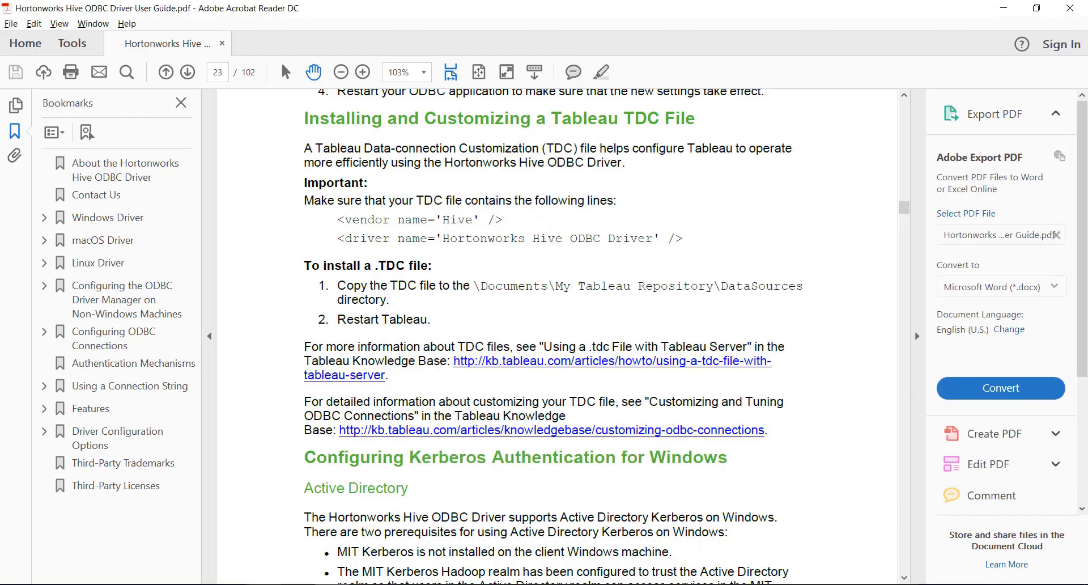
mouse_move(262, 582)
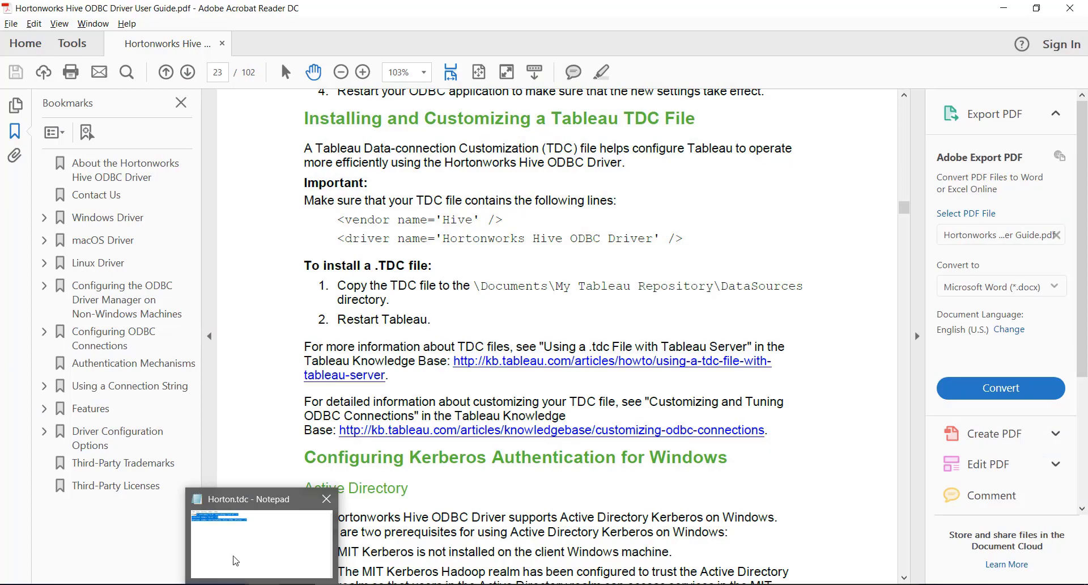
left_click(368, 538)
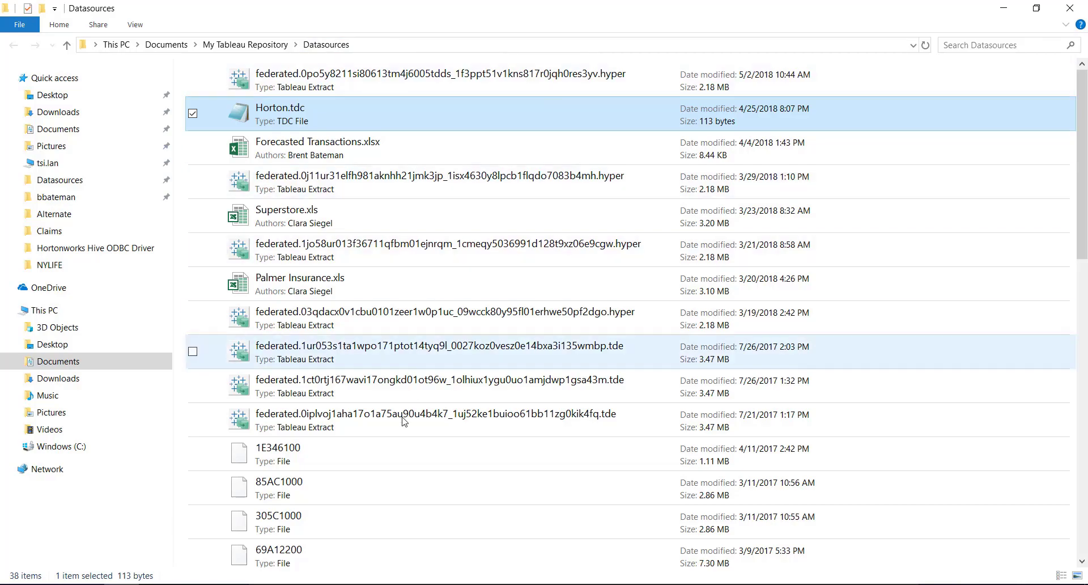
Open Tableau's Hortonworks Hadoop Hive dialog showing the server and port 15000, then go to the Word notes
key("alt+Tab")
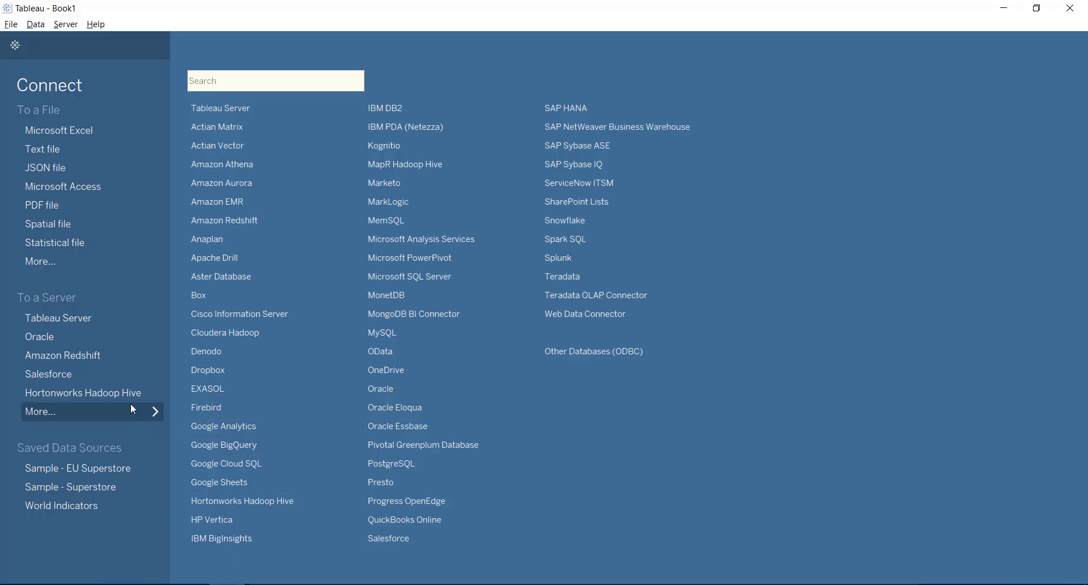
left_click(120, 392)
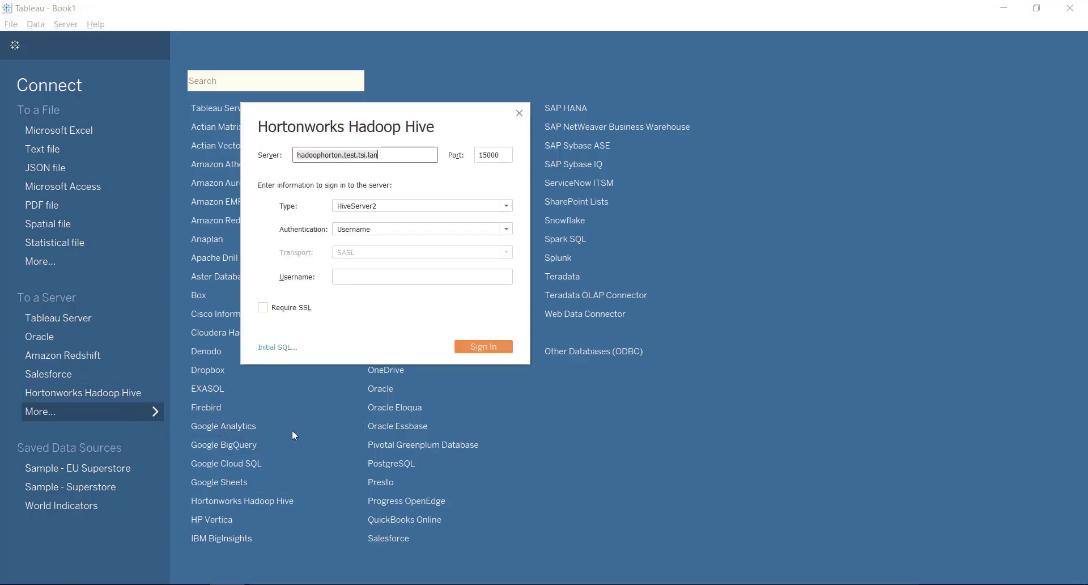
key("alt+Tab")
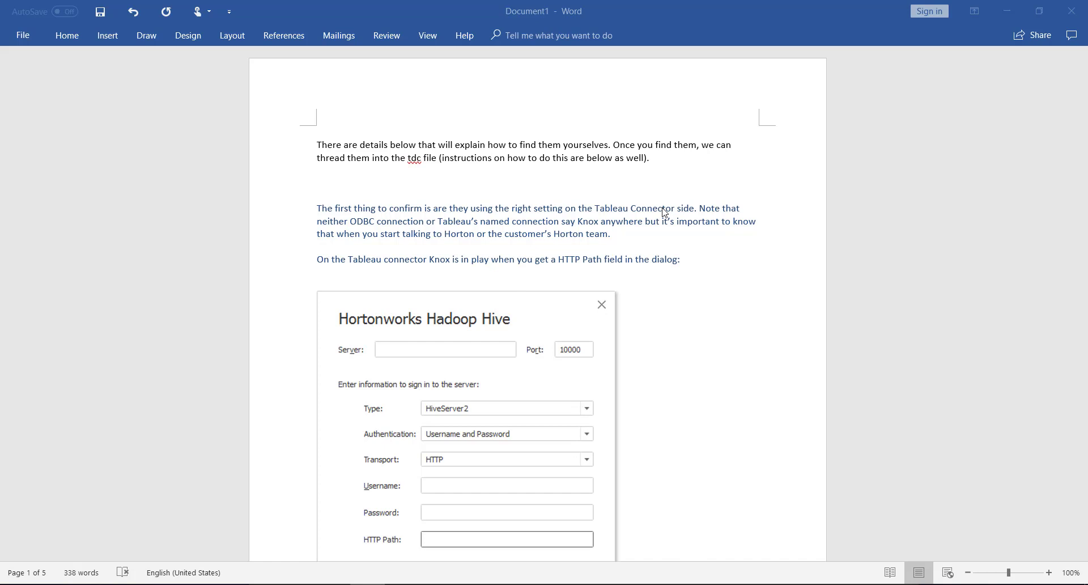
Scroll the Word notes to page 3's Edit String screenshot for http.header.Authorization
scroll(599, 251, "down", 8)
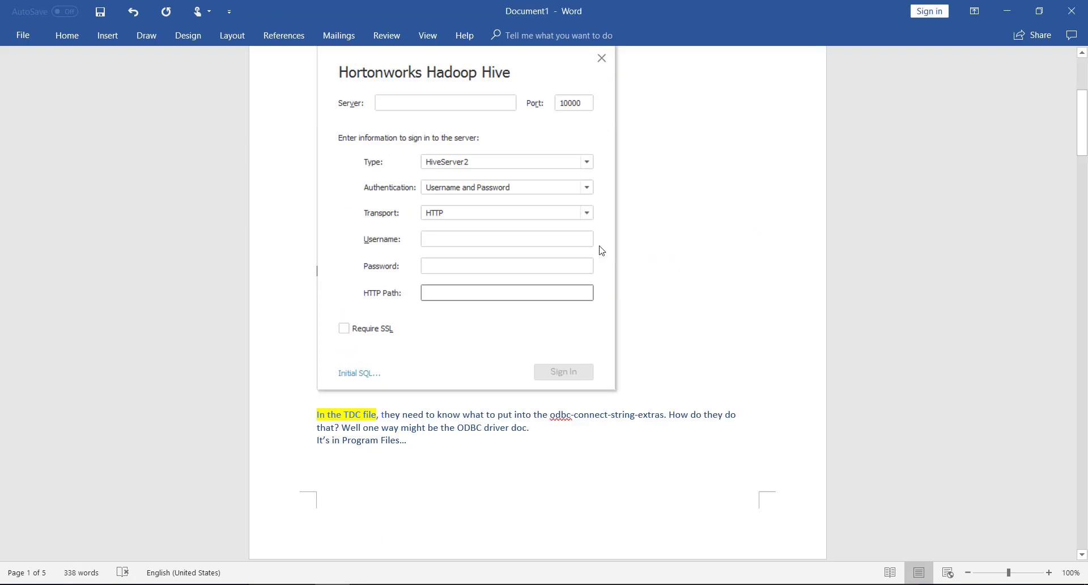
scroll(601, 250, "down", 20)
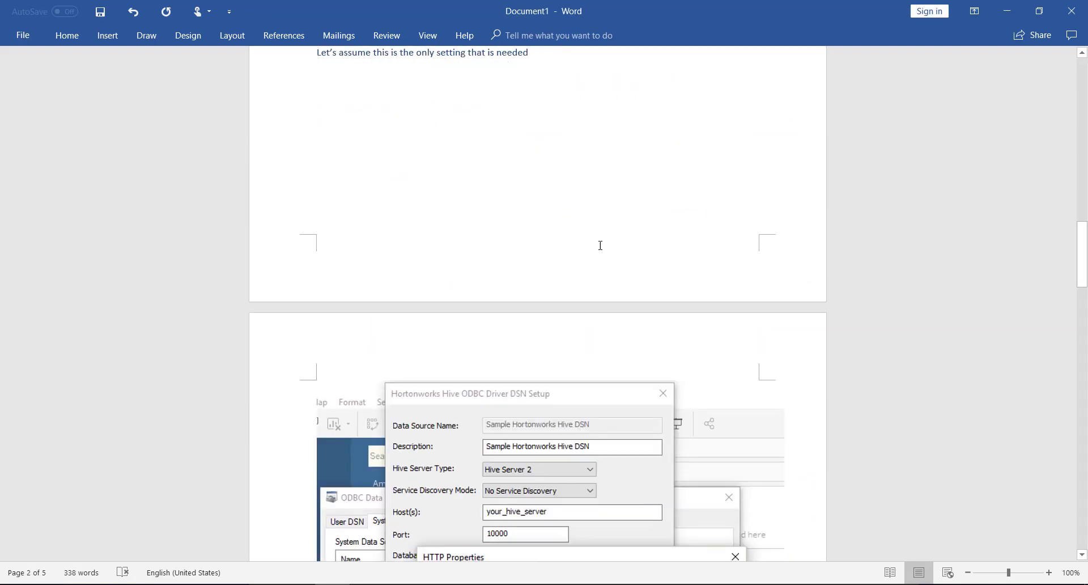
scroll(600, 246, "down", 20)
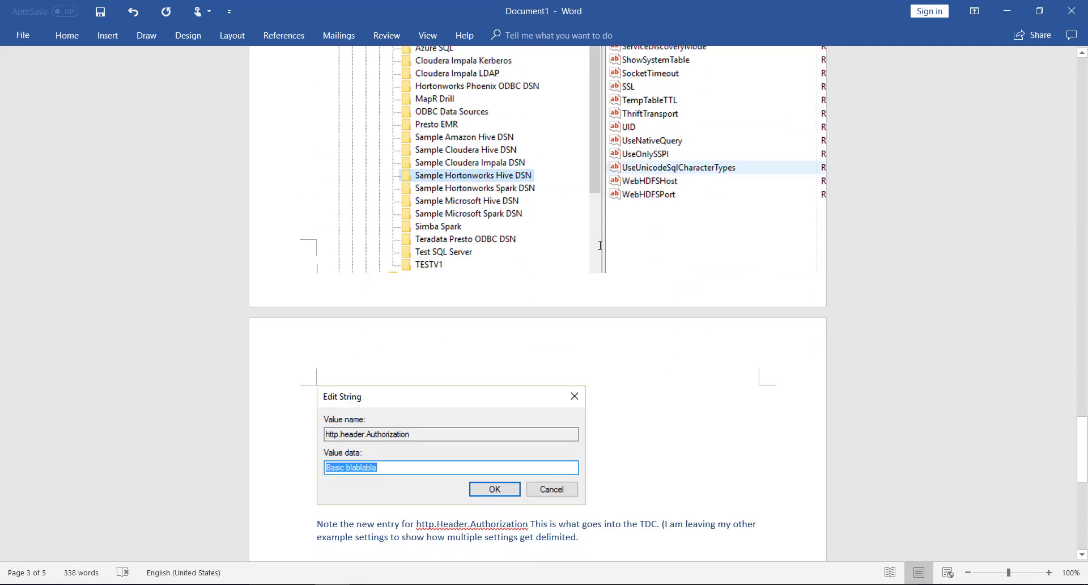